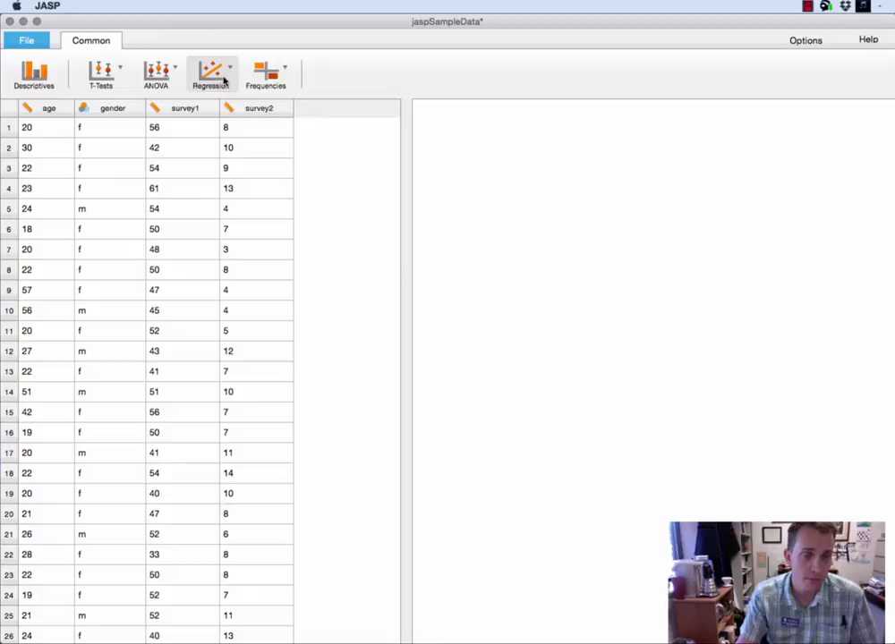
# Step: Start a new Correlation Matrix analysis from the Regression menu
pyautogui.click(229, 70)
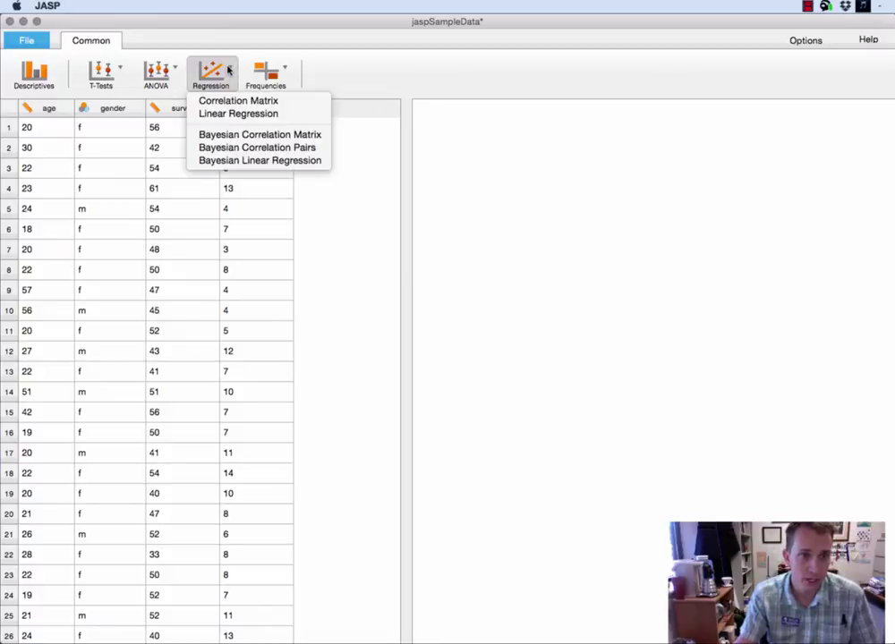
pyautogui.click(258, 104)
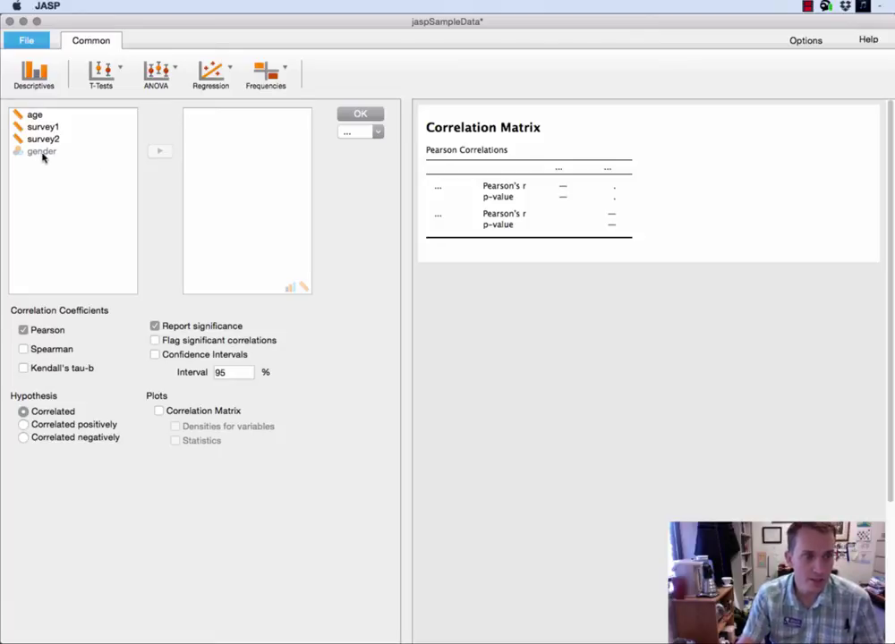
pyautogui.click(47, 154)
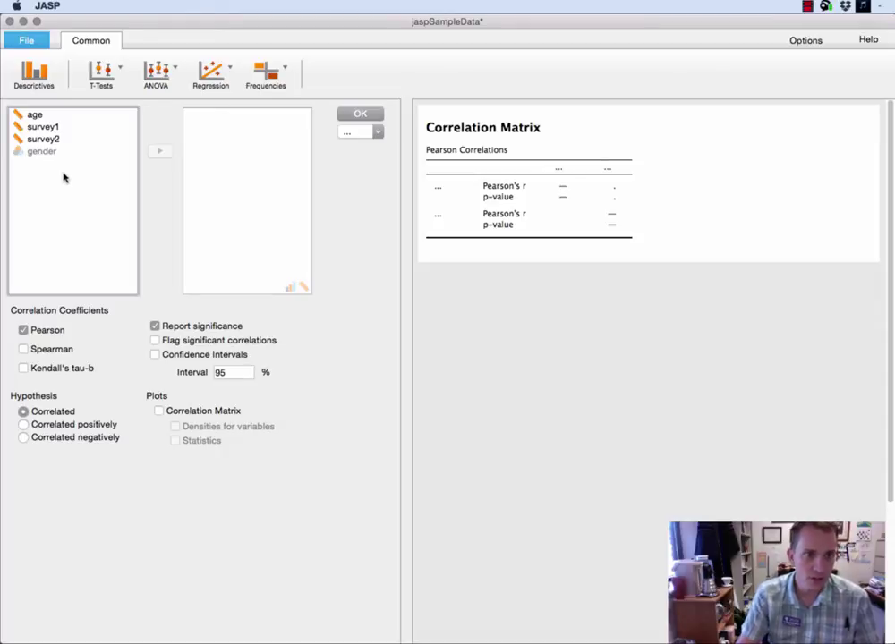
# Step: Add survey1 and survey2 to the correlation, giving Pearson's r 0.094 with p = 0.514
pyautogui.click(54, 128)
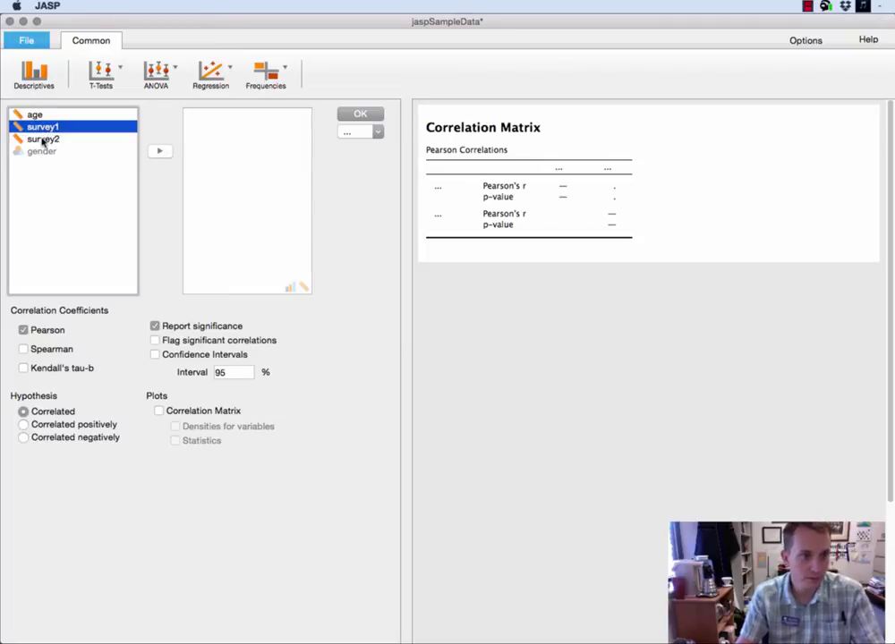
pyautogui.keyDown('shift'); pyautogui.click(43, 140); pyautogui.keyUp('shift')
pyautogui.click(157, 152)
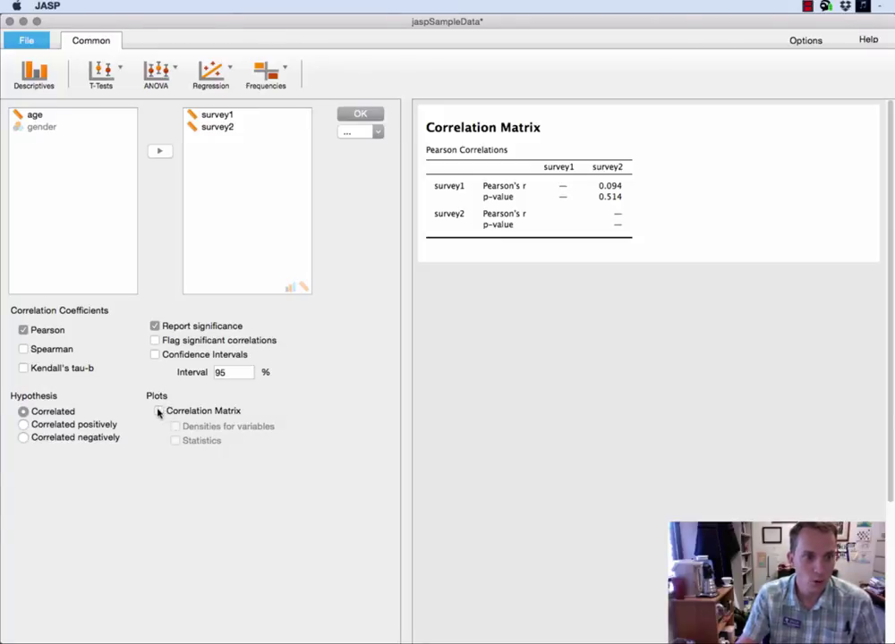
# Step: Add a survey1 versus survey2 scatter plot, copy it, and switch to Word
pyautogui.click(158, 412)
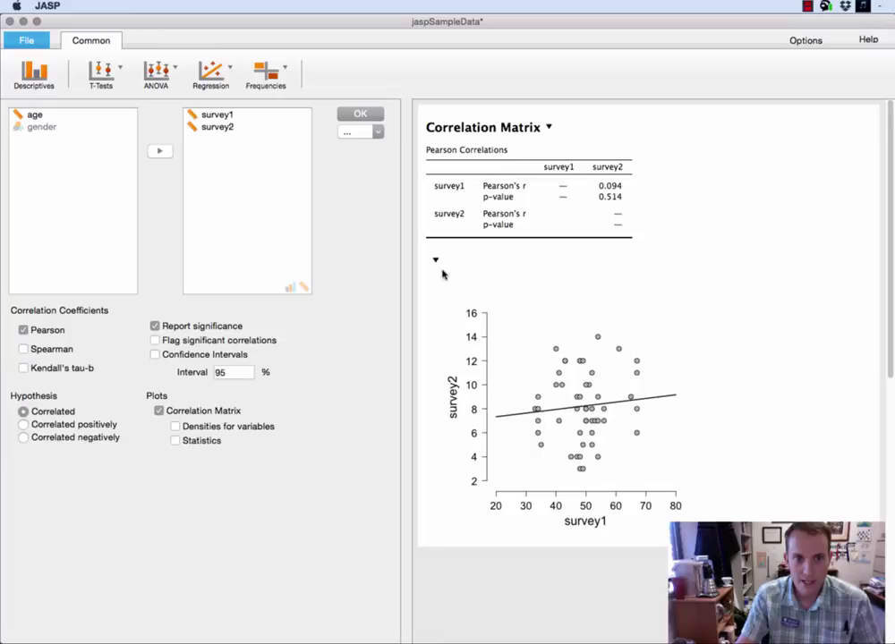
pyautogui.click(435, 262)
pyautogui.click(438, 276)
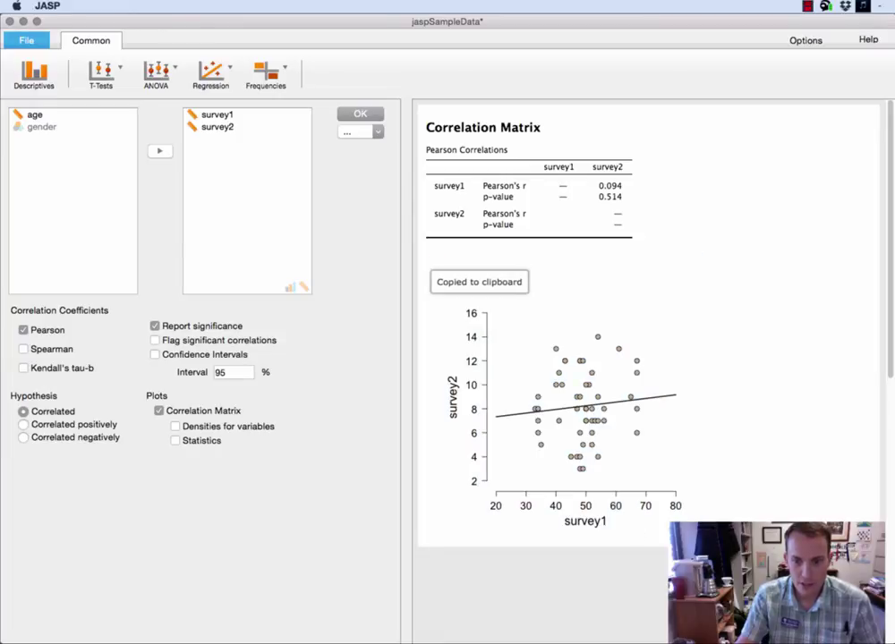
pyautogui.press('super+Tab')
# Step: Paste the scatter plot below Word's Descriptive Statistics table, then minimize Word
pyautogui.click(435, 533)
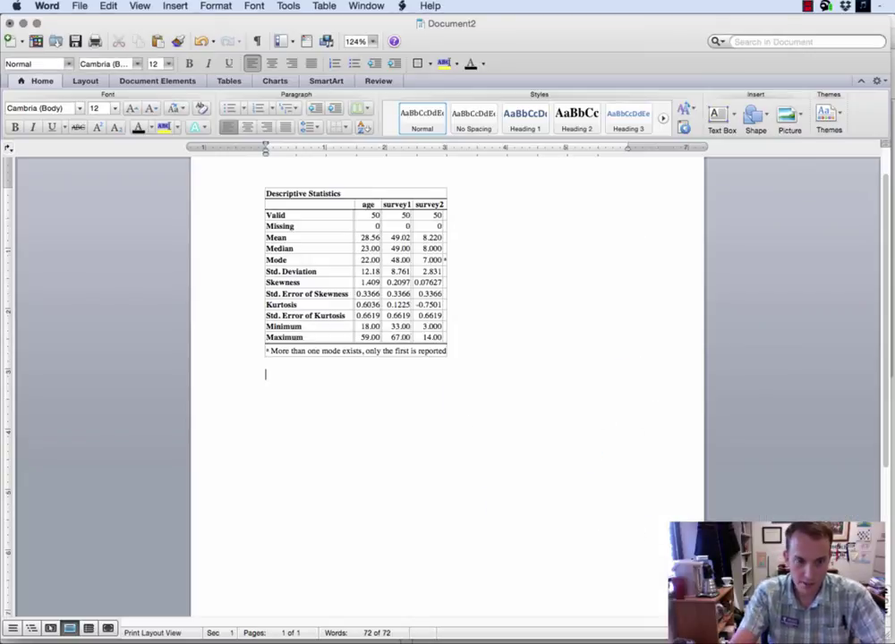
pyautogui.press('super+v')
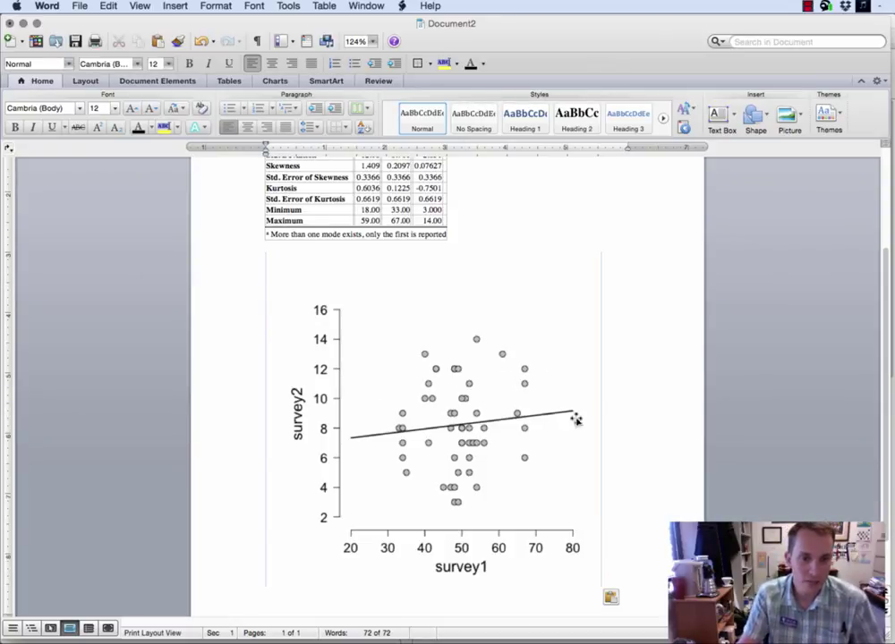
pyautogui.click(662, 414)
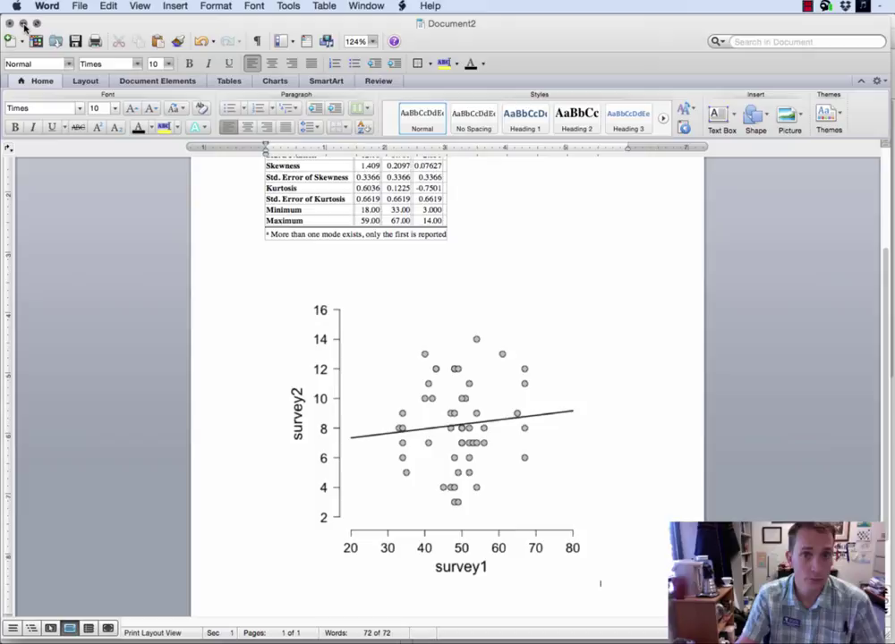
pyautogui.click(23, 23)
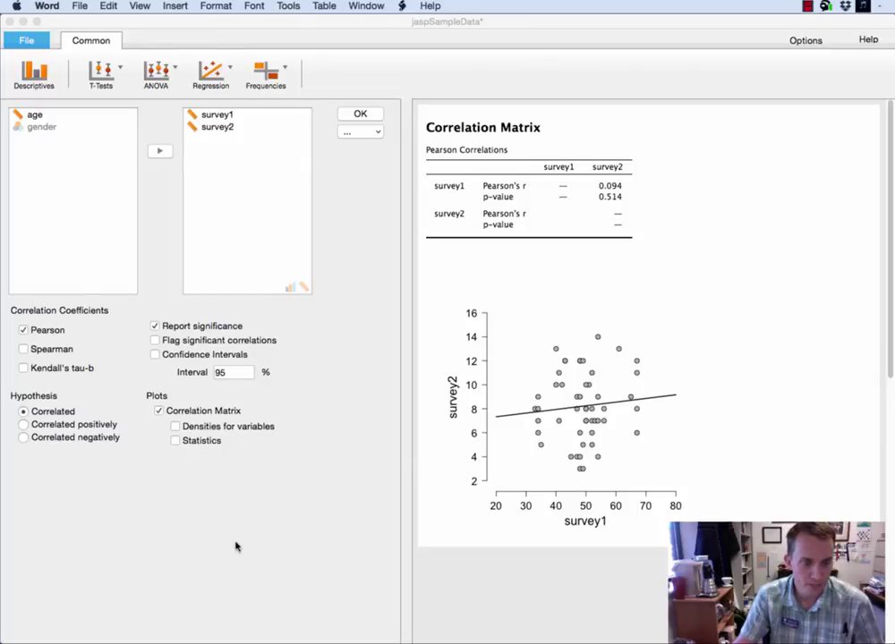
pyautogui.click(175, 441)
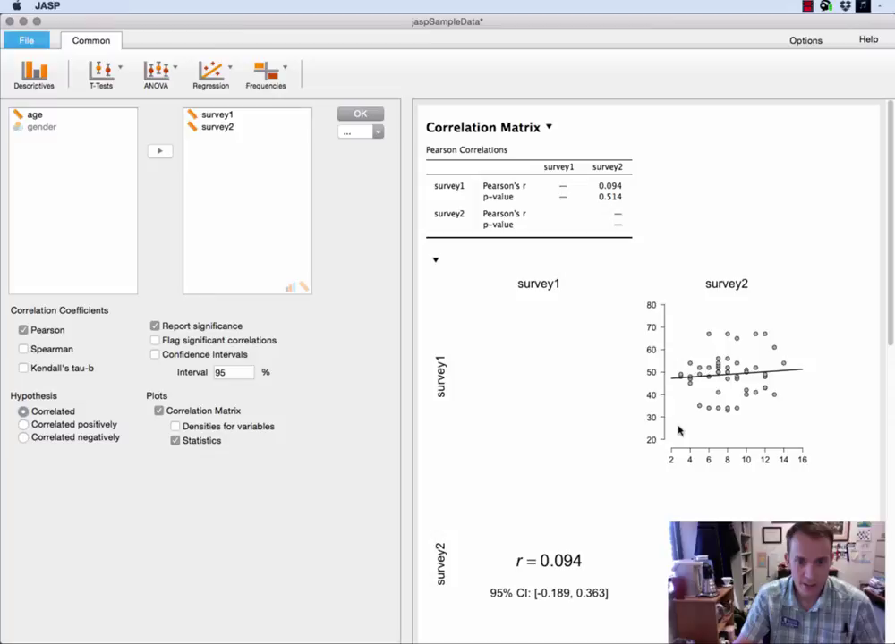
pyautogui.click(175, 441)
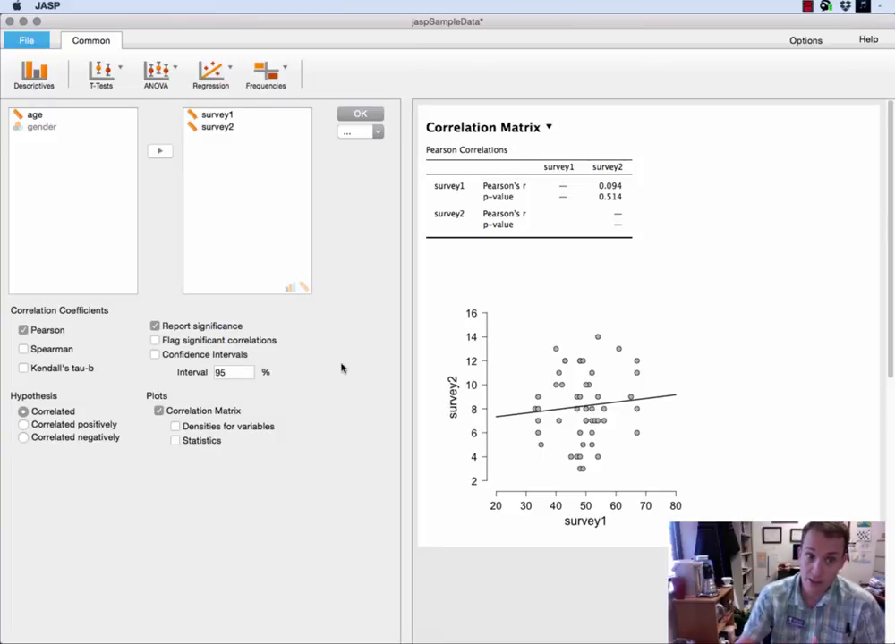
pyautogui.click(156, 327)
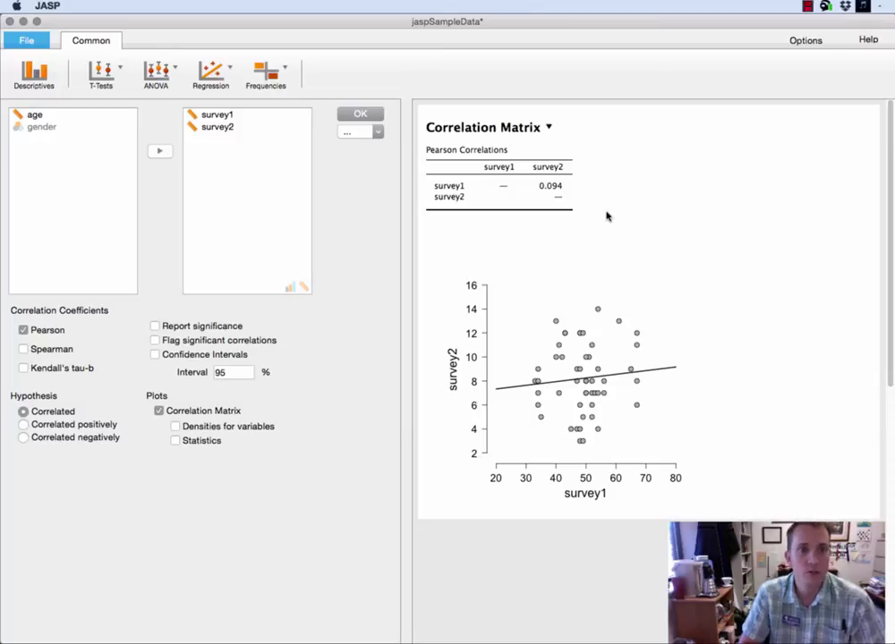
pyautogui.click(154, 328)
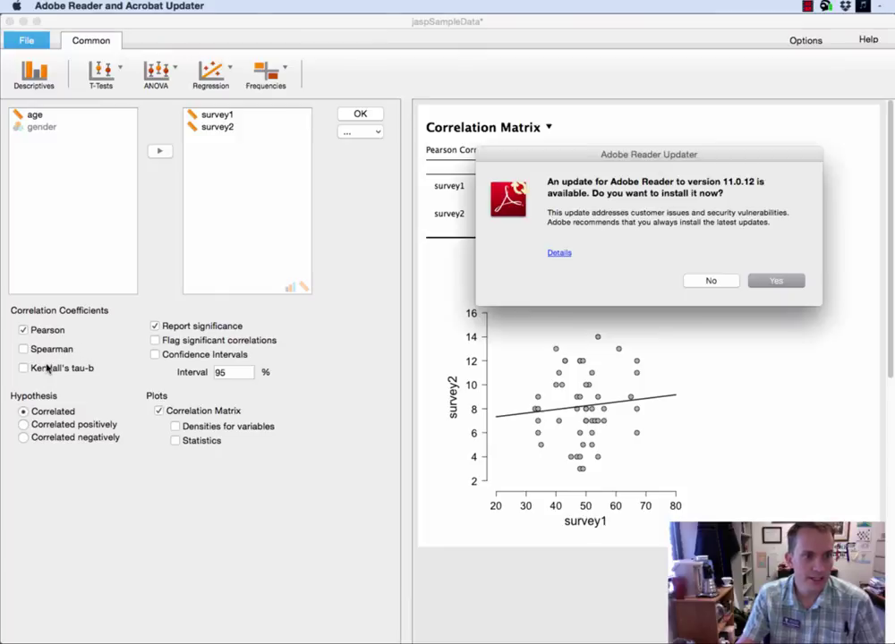
# Step: Decline the Adobe Reader update and read through the Correlation Matrix help page
pyautogui.click(711, 280)
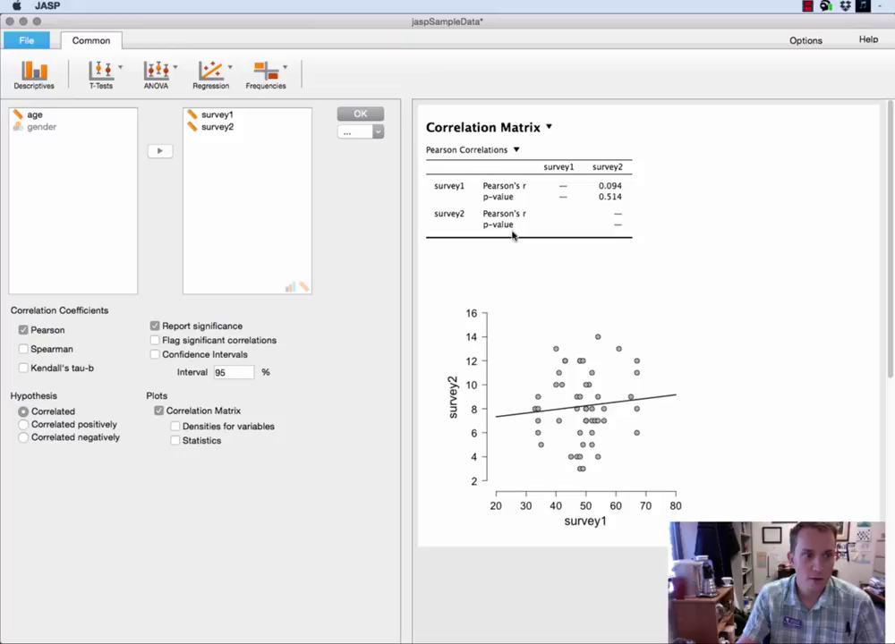
pyautogui.click(868, 40)
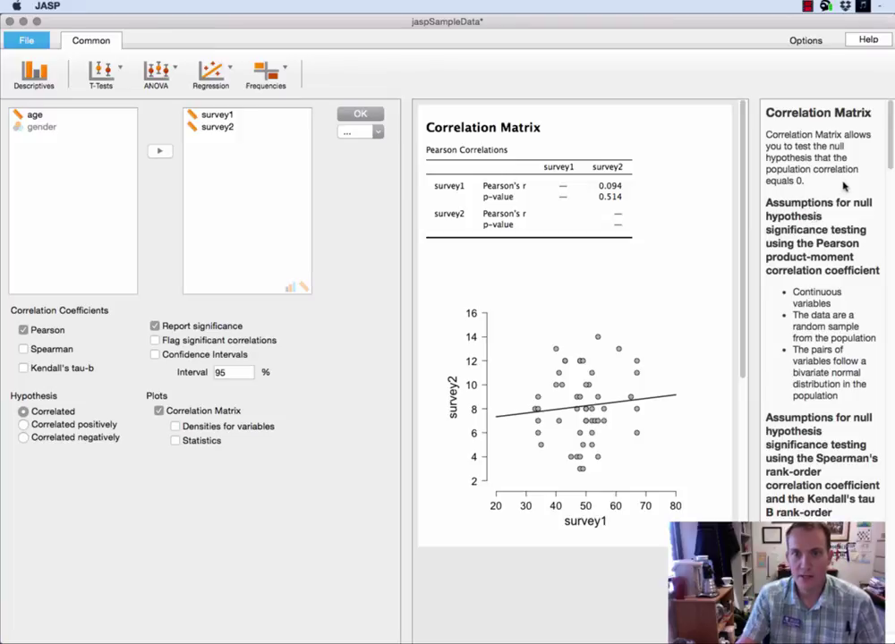
pyautogui.scroll(-2, 795, 152)
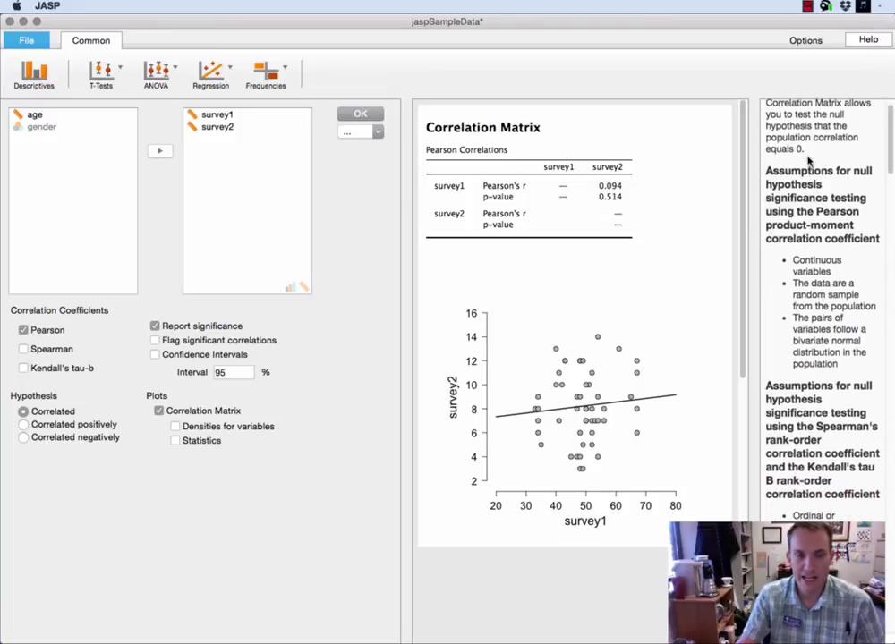
pyautogui.scroll(-3, 819, 171)
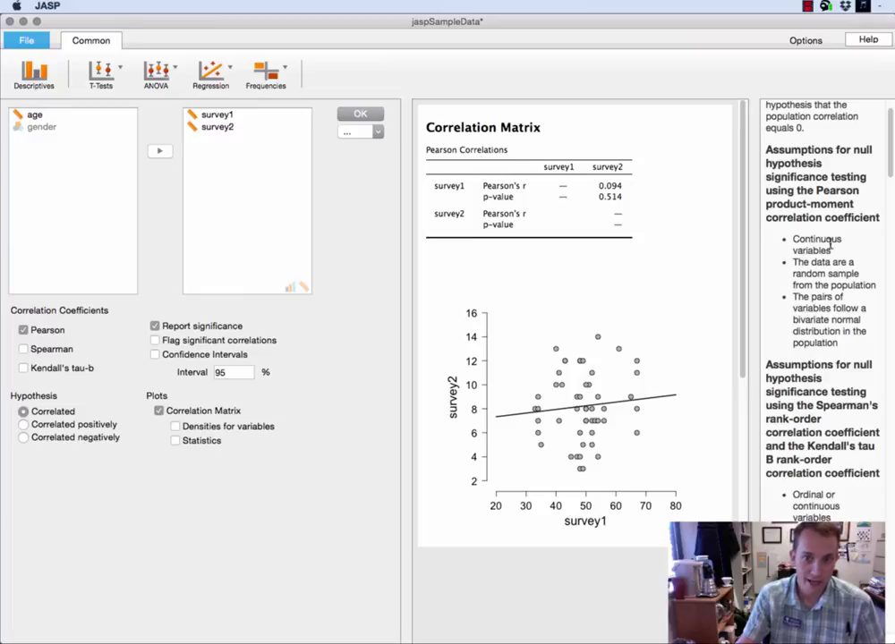
pyautogui.scroll(-5, 799, 258)
pyautogui.scroll(-5, 804, 264)
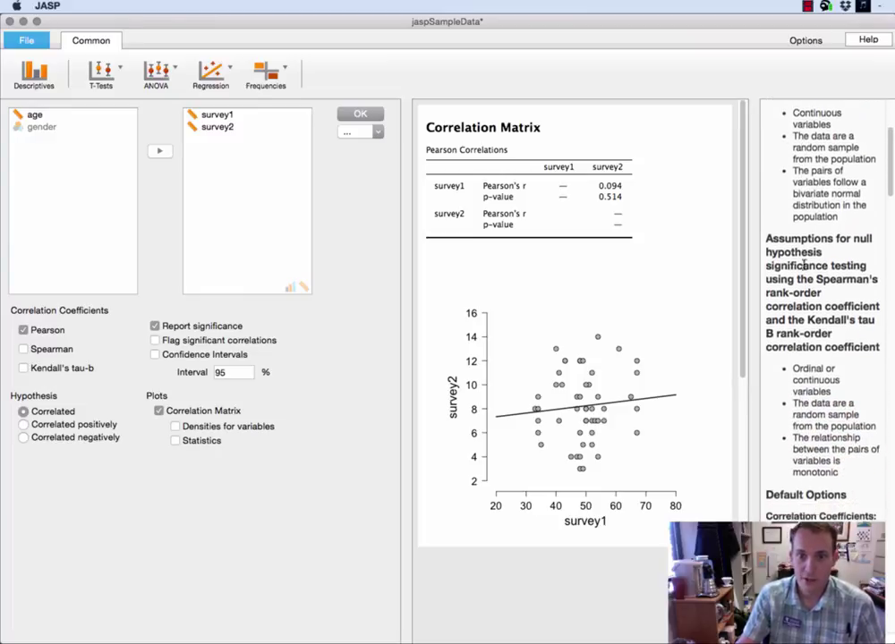
pyautogui.scroll(-20, 838, 445)
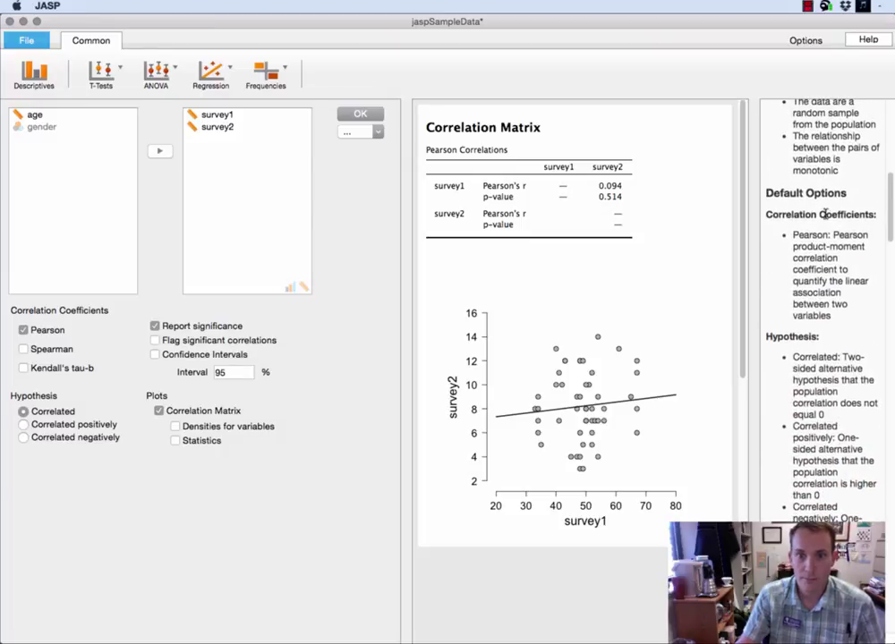
pyautogui.scroll(-20, 820, 210)
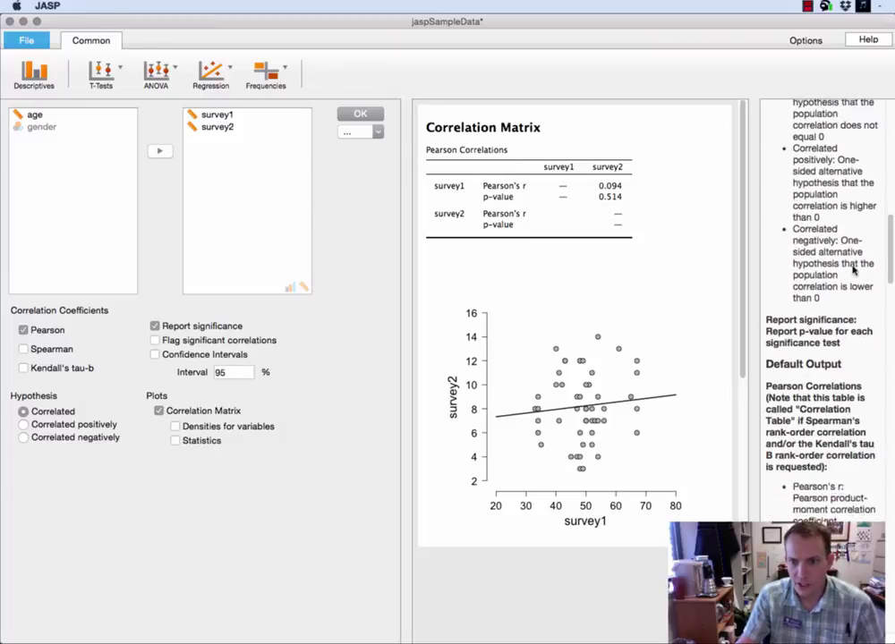
pyautogui.scroll(-11, 853, 269)
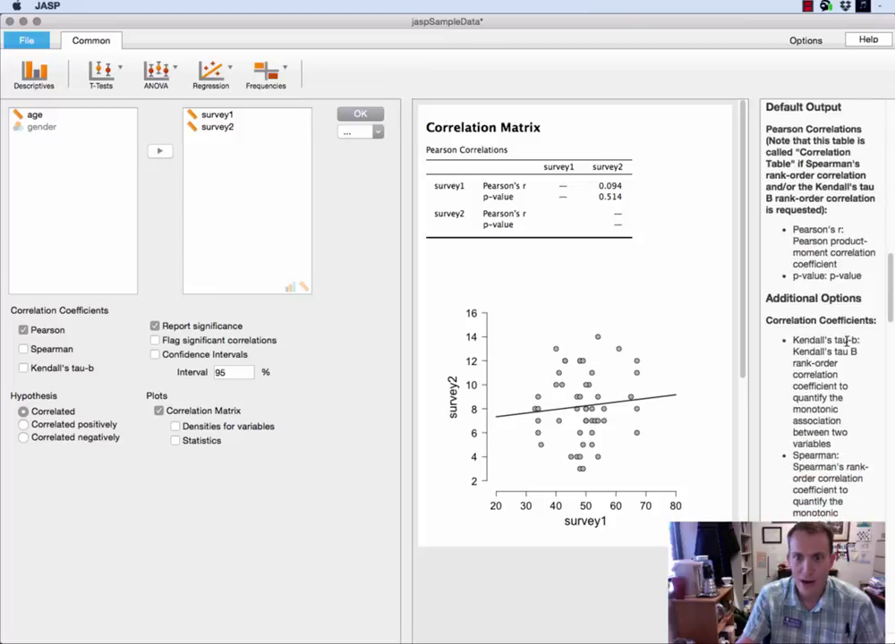
pyautogui.scroll(20, 811, 291)
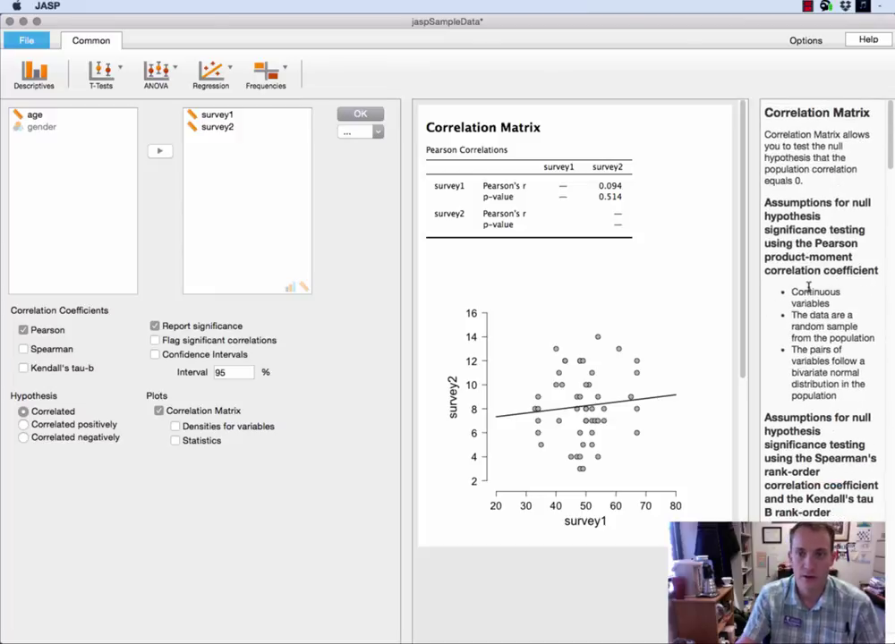
# Step: Close the Correlation Matrix help panel
pyautogui.click(869, 41)
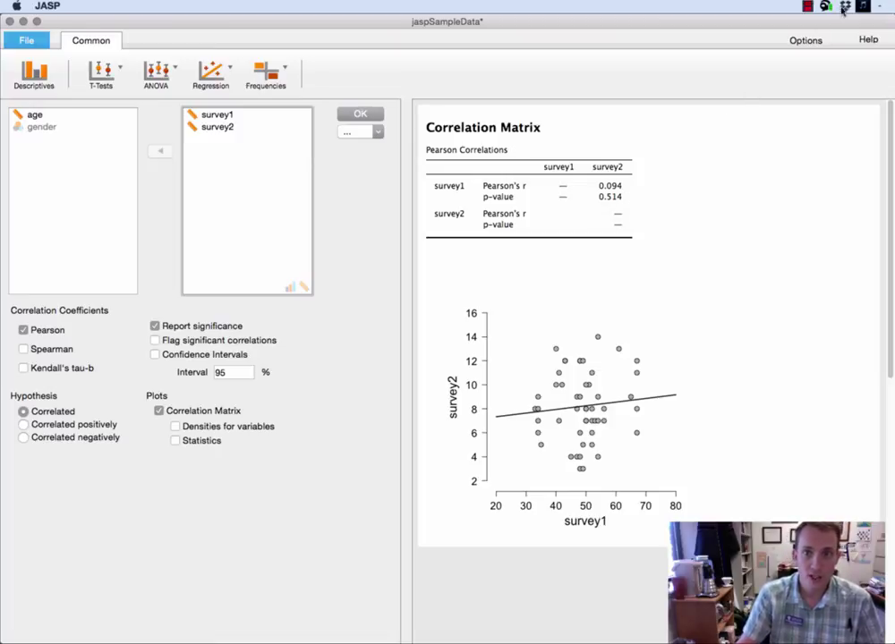
pyautogui.click(808, 5)
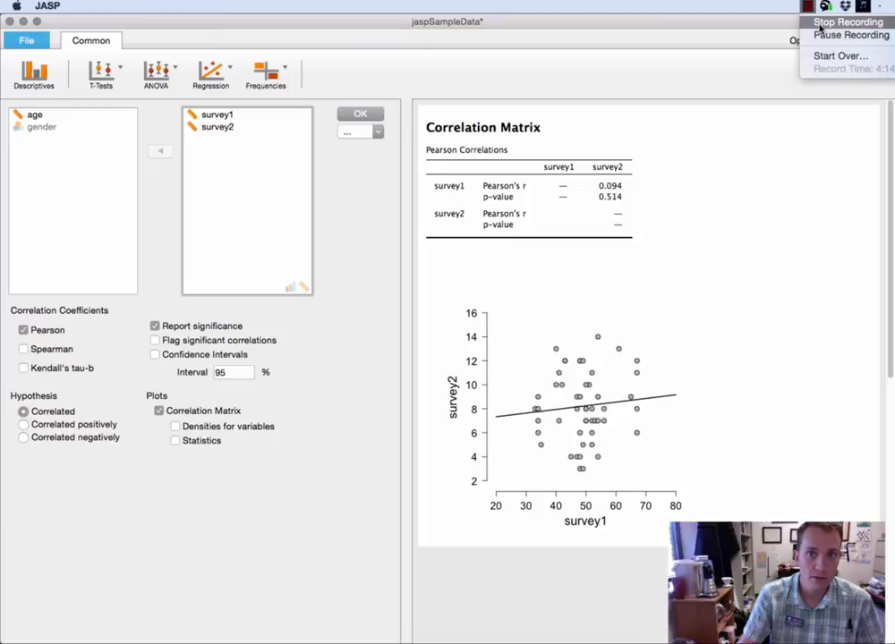